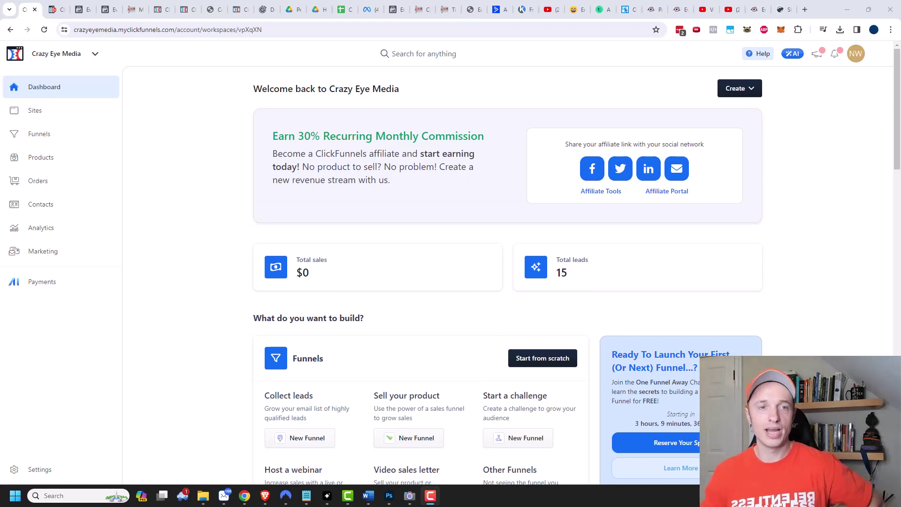
# - Open the workspace's My Assets page from Settings
pyautogui.click(46, 472)
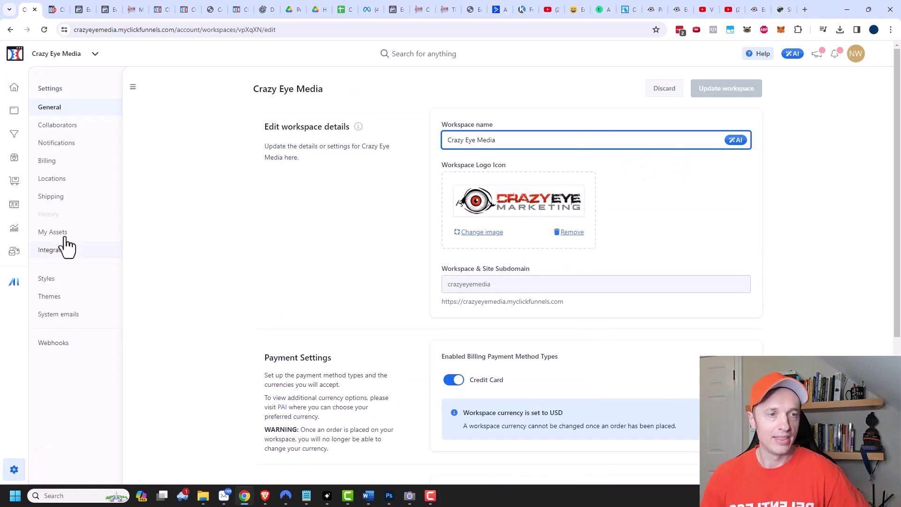
pyautogui.click(61, 232)
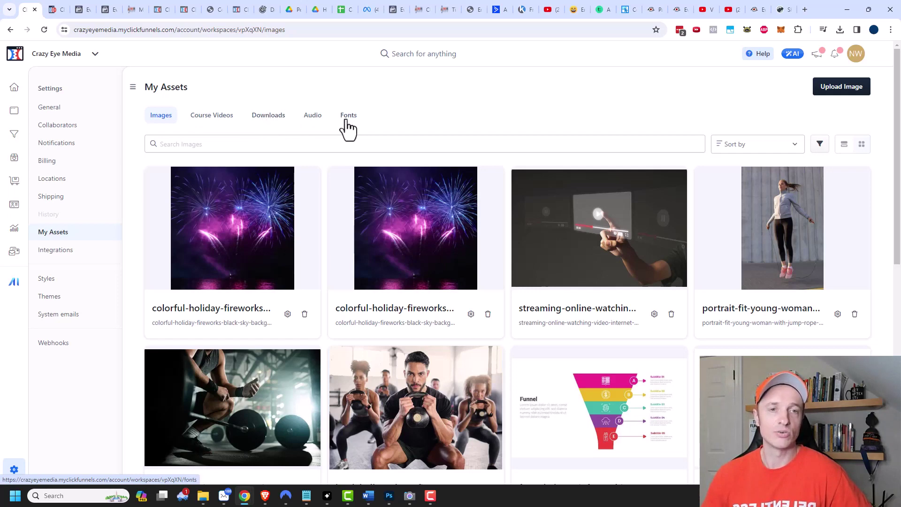
pyautogui.click(272, 117)
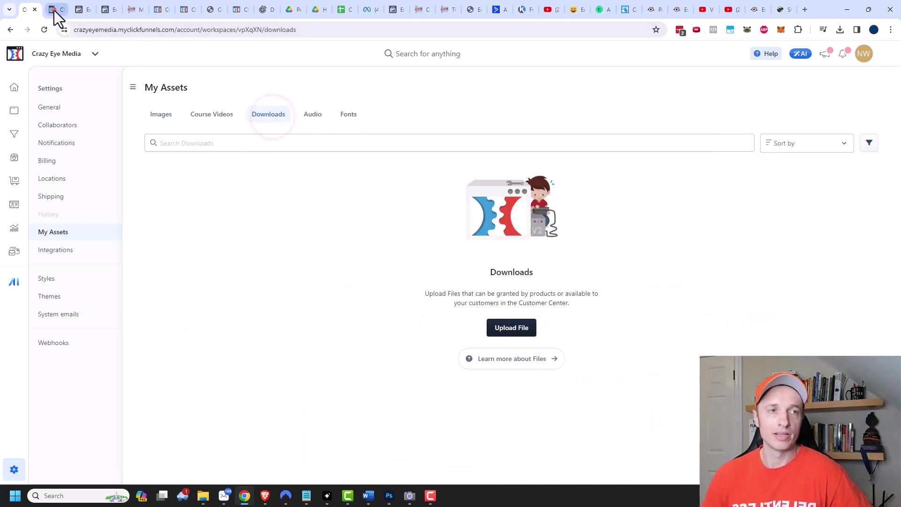
pyautogui.click(54, 10)
pyautogui.scroll(-3, 483, 254)
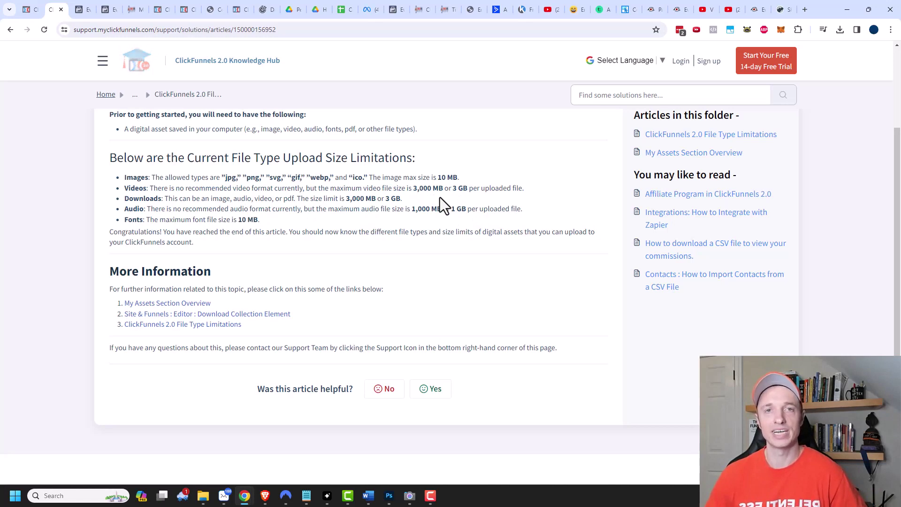
# - Upload The Sales Funnel Book v2 PDF as a new download named 'The Sales Funnel Book v2.0'
pyautogui.click(42, 8)
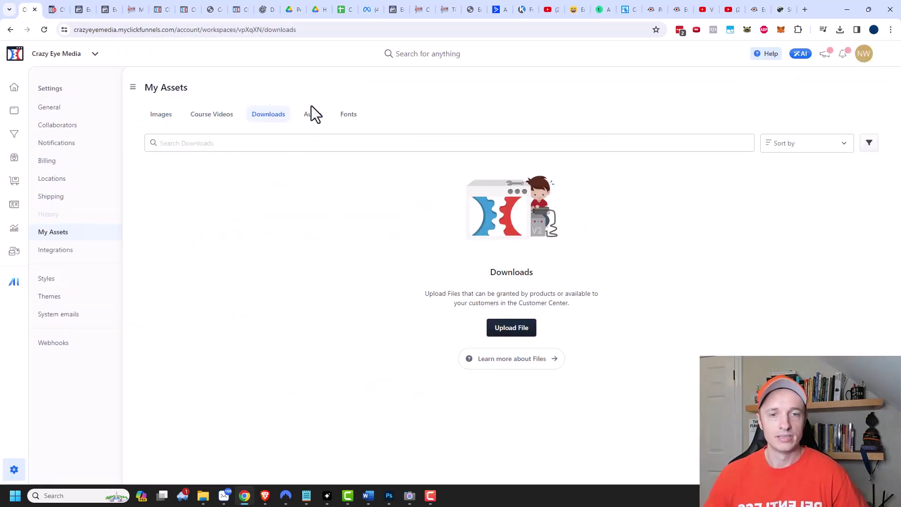
pyautogui.click(503, 328)
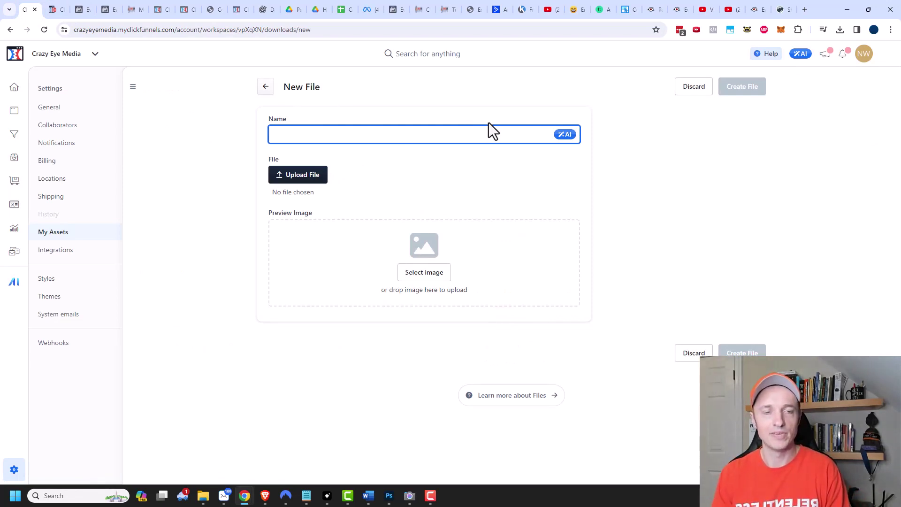
pyautogui.hotkey('ctrl', 'v')
pyautogui.click(300, 179)
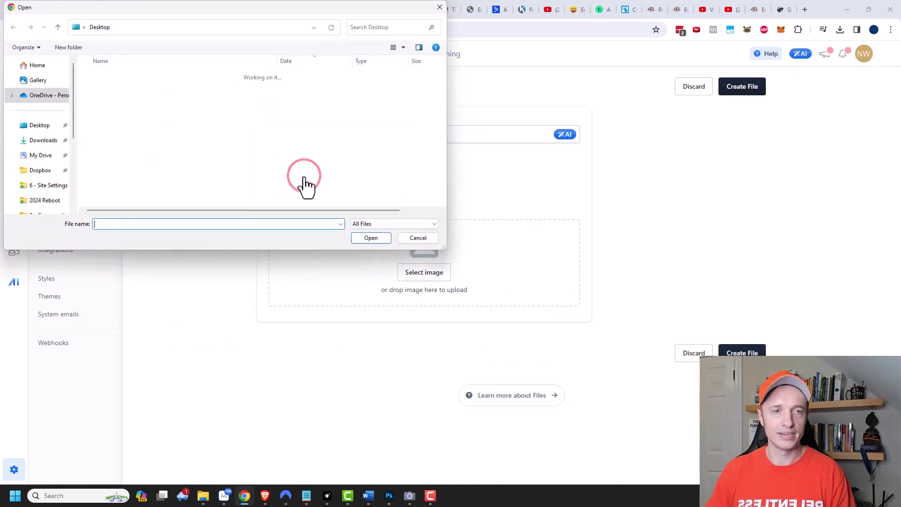
pyautogui.click(192, 136)
pyautogui.click(380, 239)
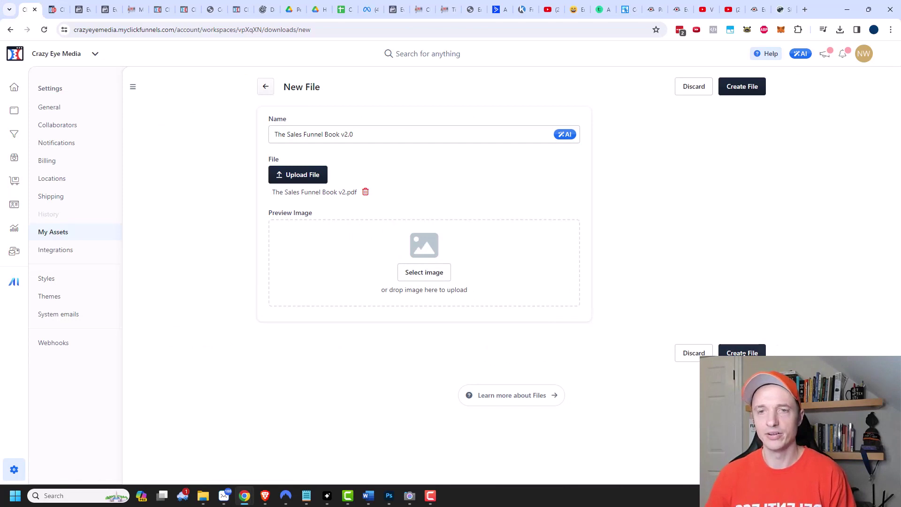
pyautogui.click(742, 353)
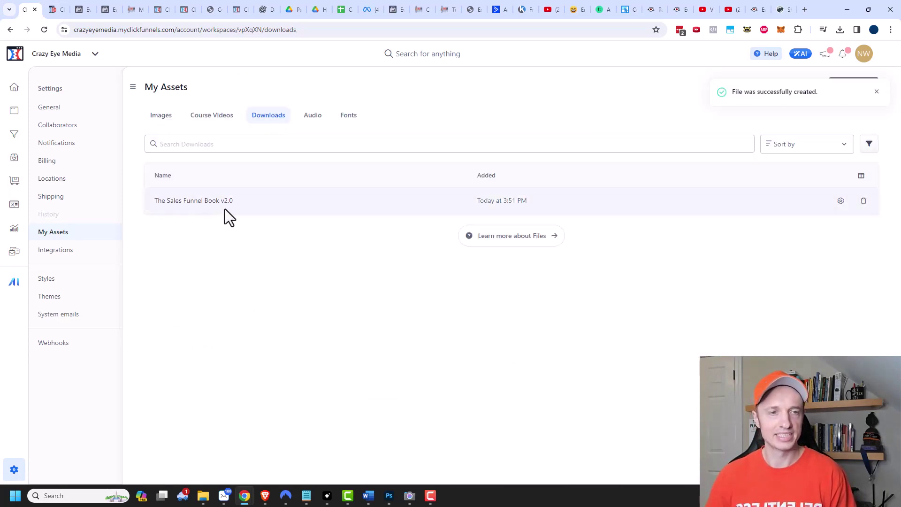
# - Open The Sales Funnel Book v2.0 file and copy its download link address
pyautogui.click(222, 202)
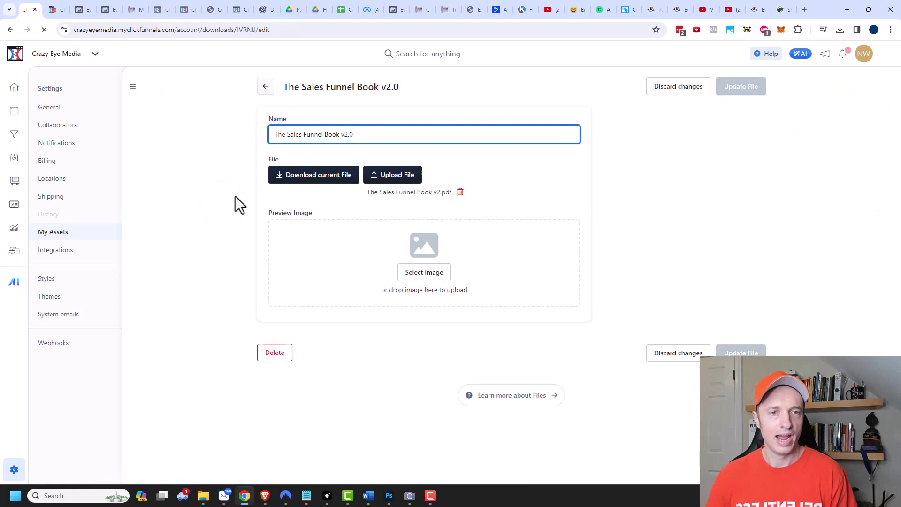
pyautogui.rightClick(316, 175)
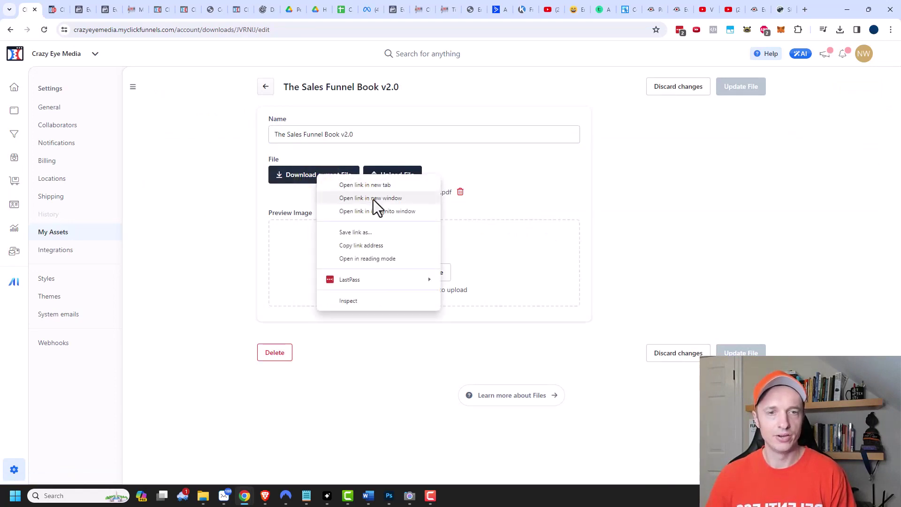
pyautogui.click(378, 246)
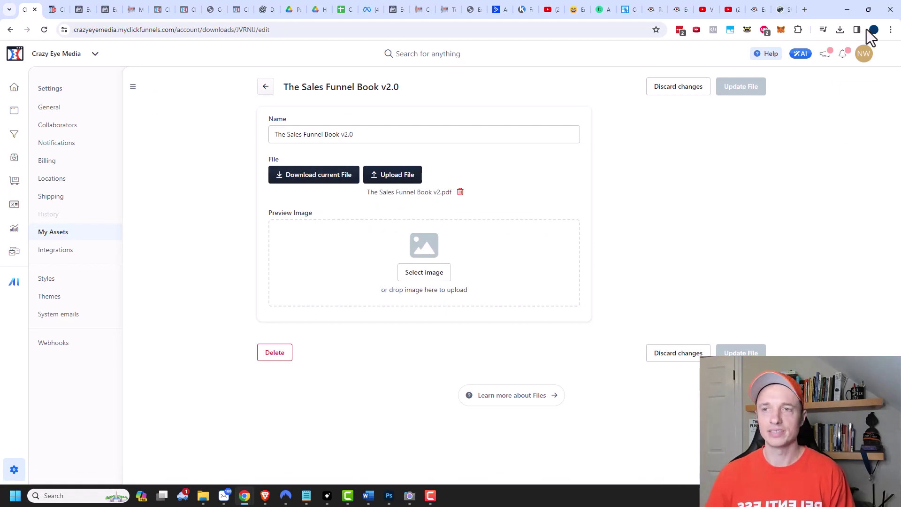
pyautogui.click(890, 30)
pyautogui.click(819, 77)
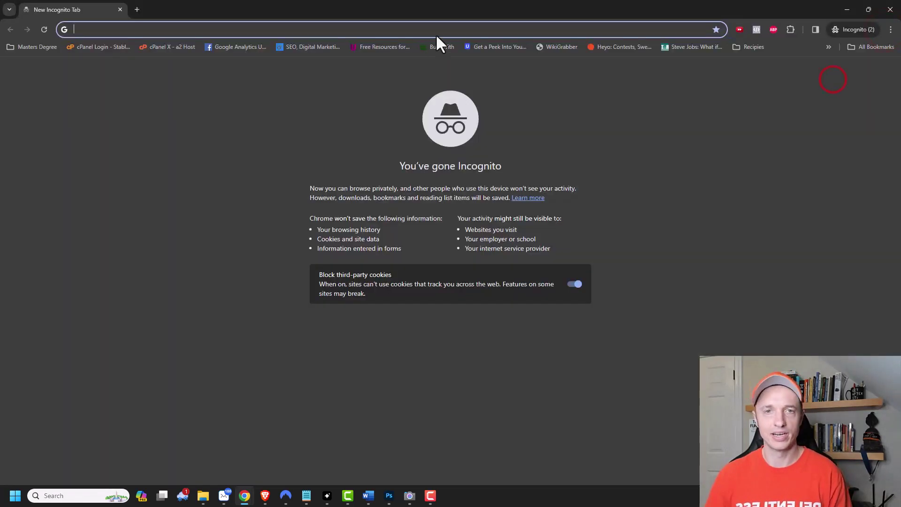
pyautogui.click(440, 29)
pyautogui.hotkey('ctrl', 'v')
pyautogui.press('Return')
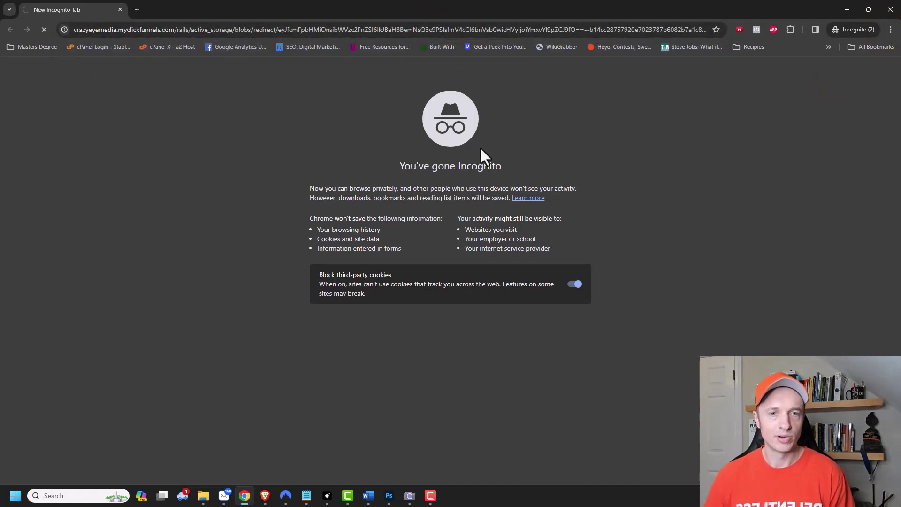
pyautogui.scroll(-8, 358, 326)
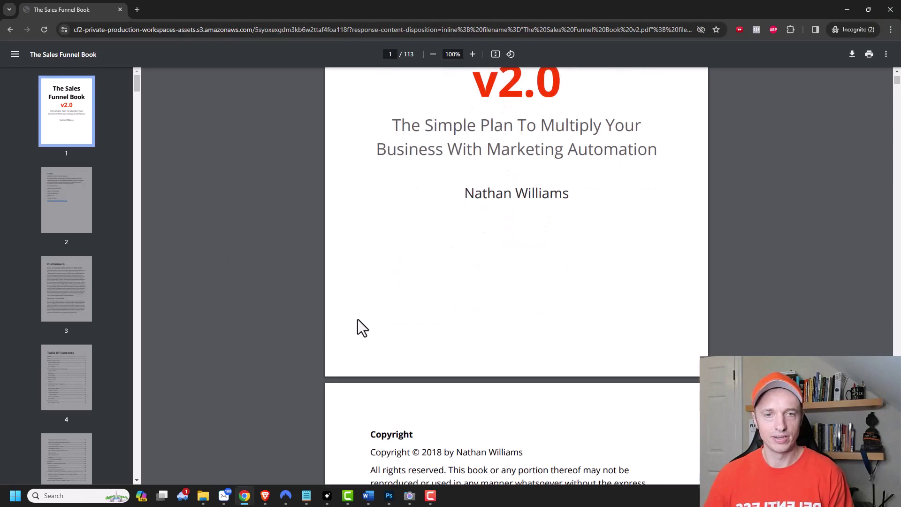
pyautogui.scroll(5, 275, 283)
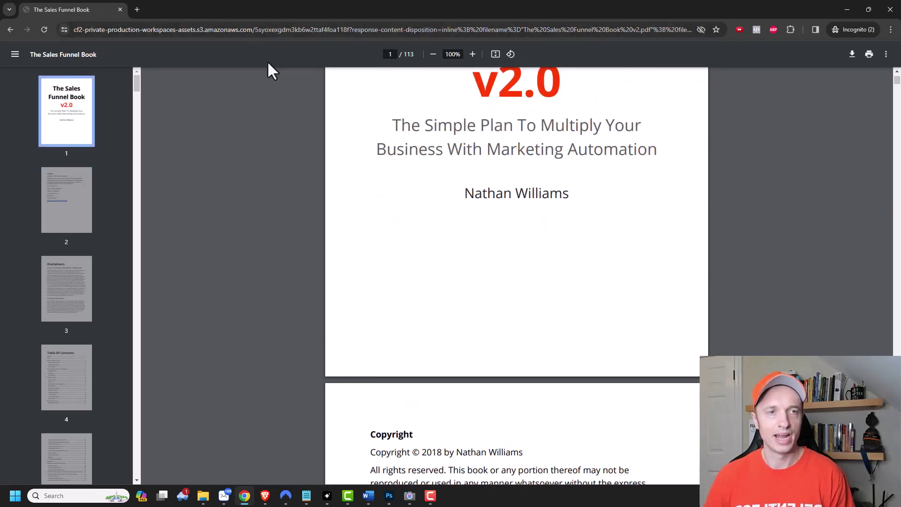
pyautogui.click(120, 9)
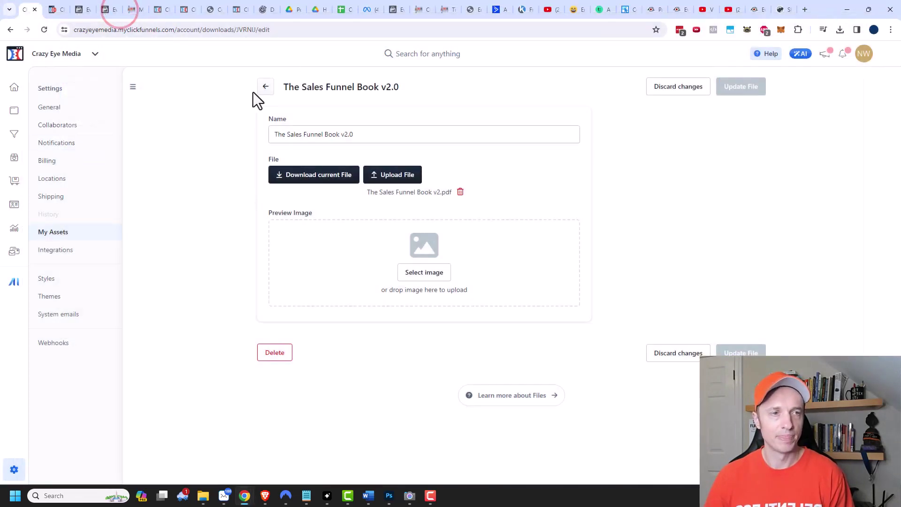
# - Open the Lead Magnet Funnel's thank-you page in the editor
pyautogui.click(14, 137)
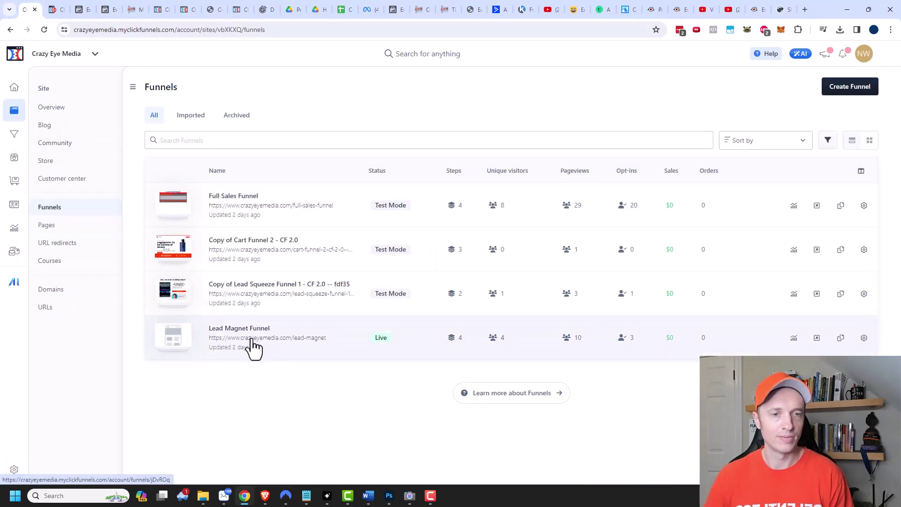
pyautogui.click(254, 330)
pyautogui.scroll(-3, 251, 342)
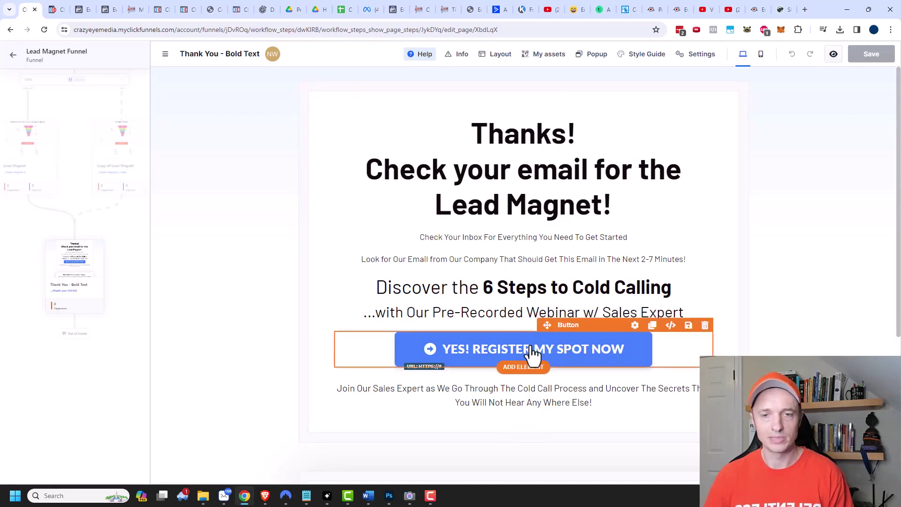
# - Link the register button to the PDF download URL and relabel it 'Download the PDF'
pyautogui.click(635, 324)
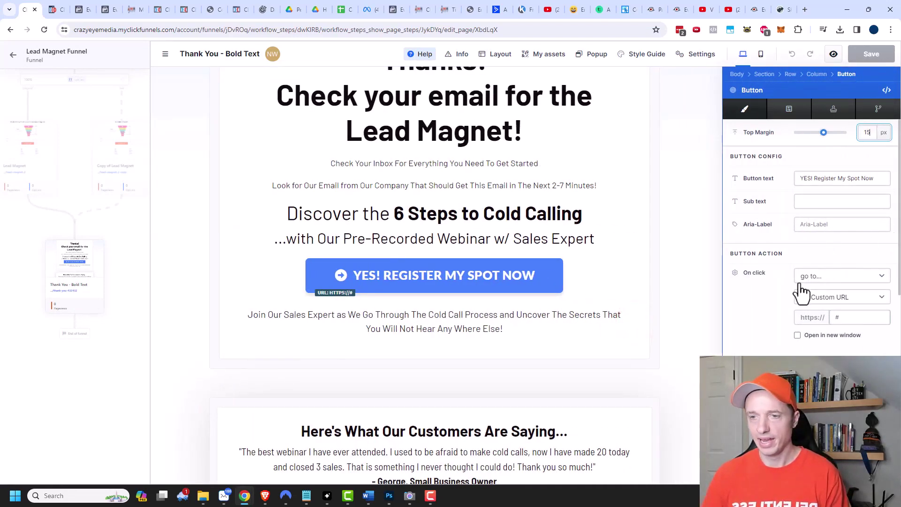
pyautogui.click(845, 317)
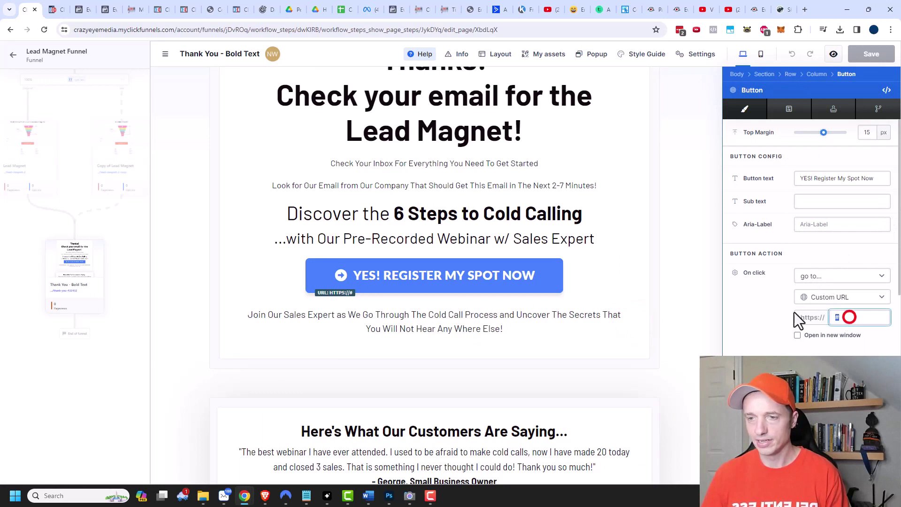
pyautogui.hotkey('ctrl', 'v')
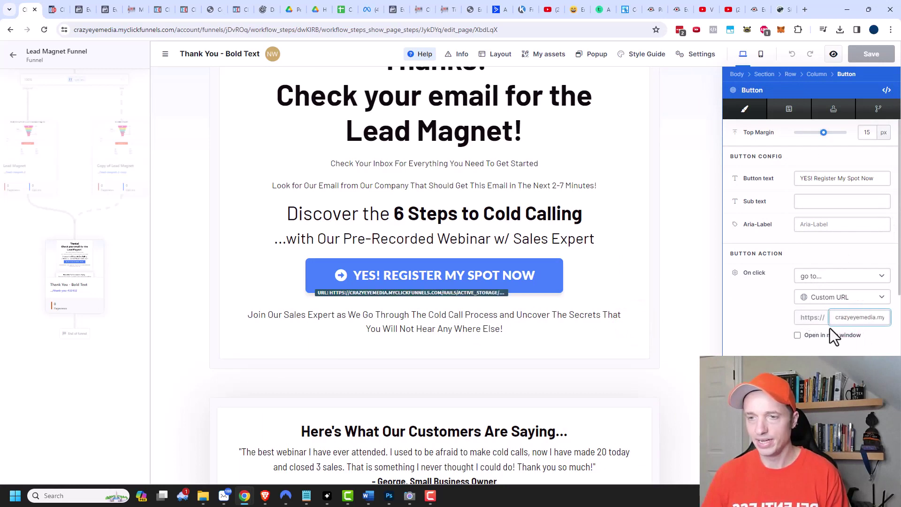
pyautogui.moveTo(877, 179); pyautogui.dragTo(791, 178)
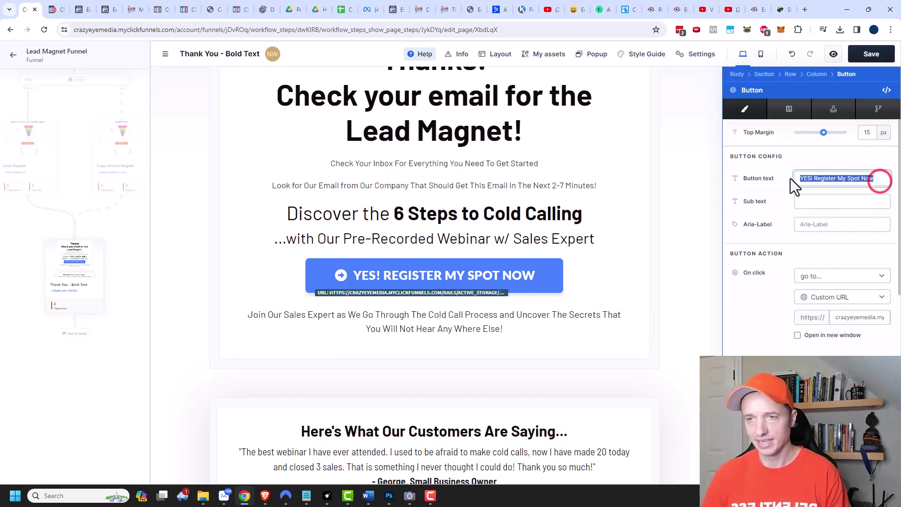
pyautogui.write('Download the PDF')
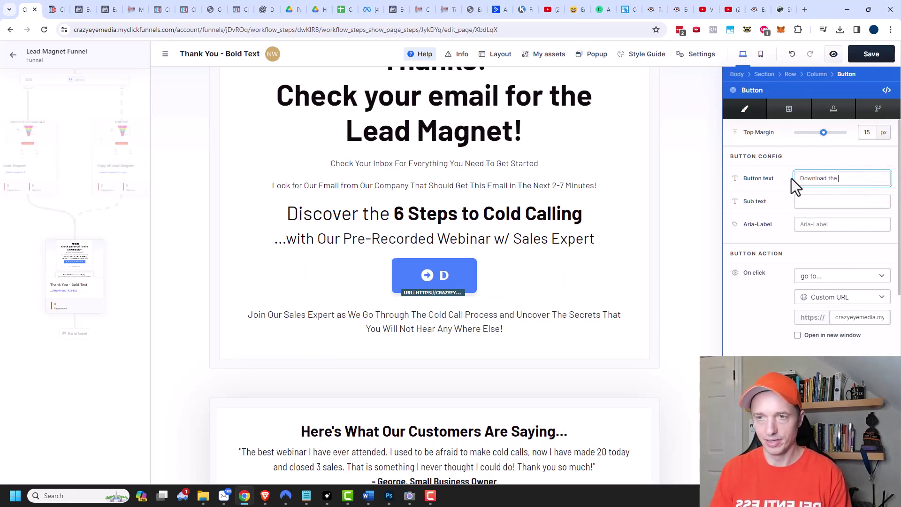
pyautogui.click(672, 221)
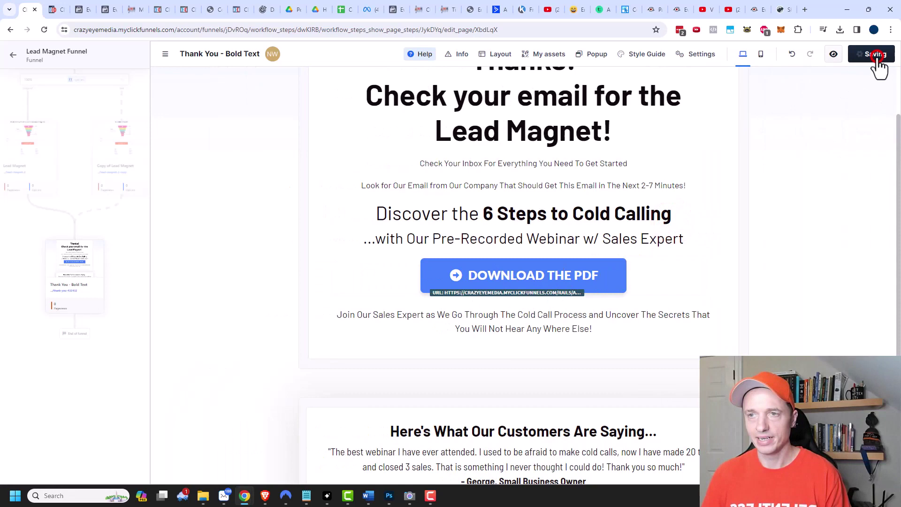
# - Preview the thank-you page, verify 'Download the PDF' opens the book, then return to the editor
pyautogui.click(834, 54)
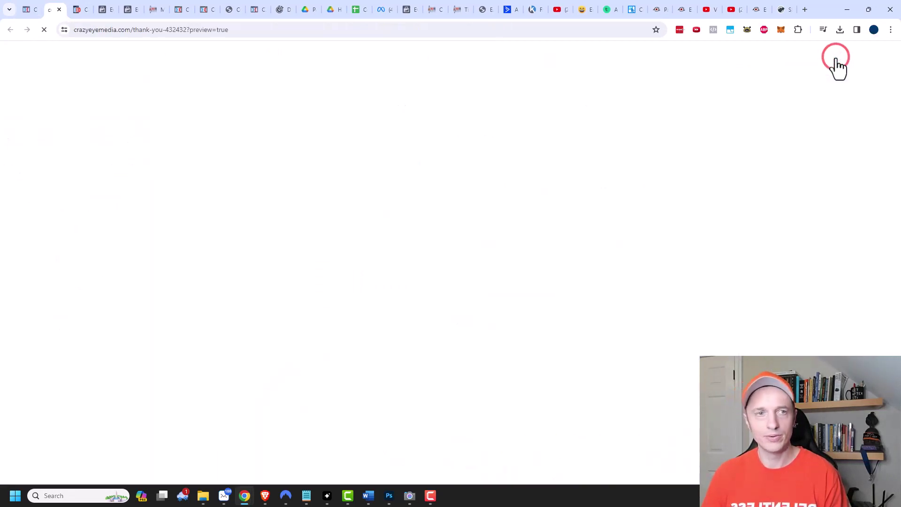
pyautogui.click(452, 350)
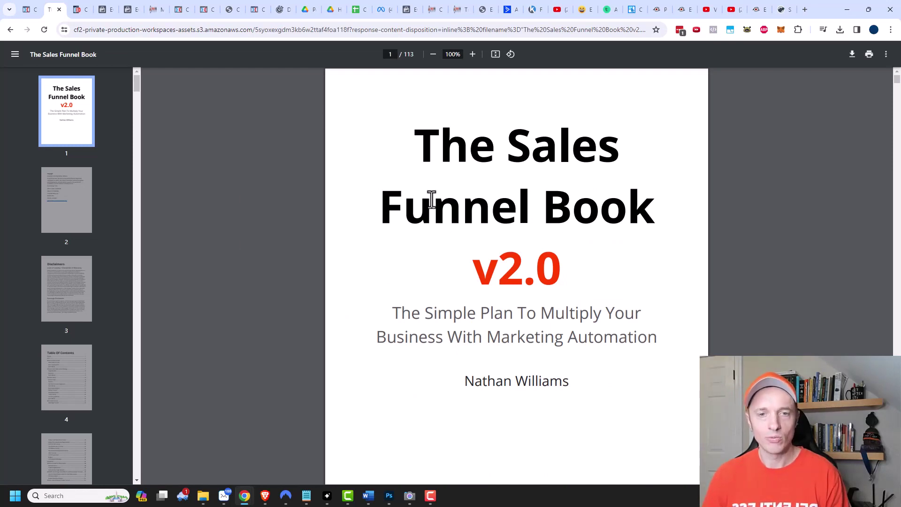
pyautogui.click(29, 9)
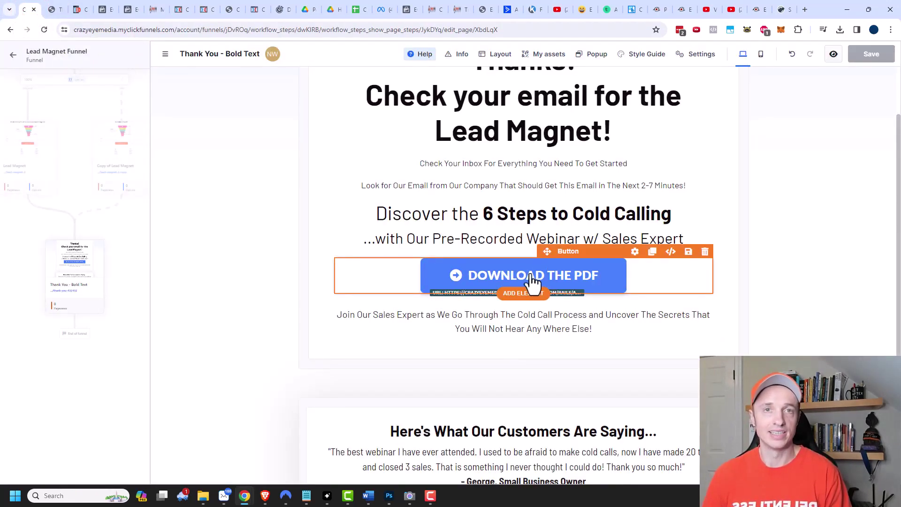
# - Open the Lead Magnet Delivery workflow and add a new step slot after its trigger
pyautogui.click(13, 55)
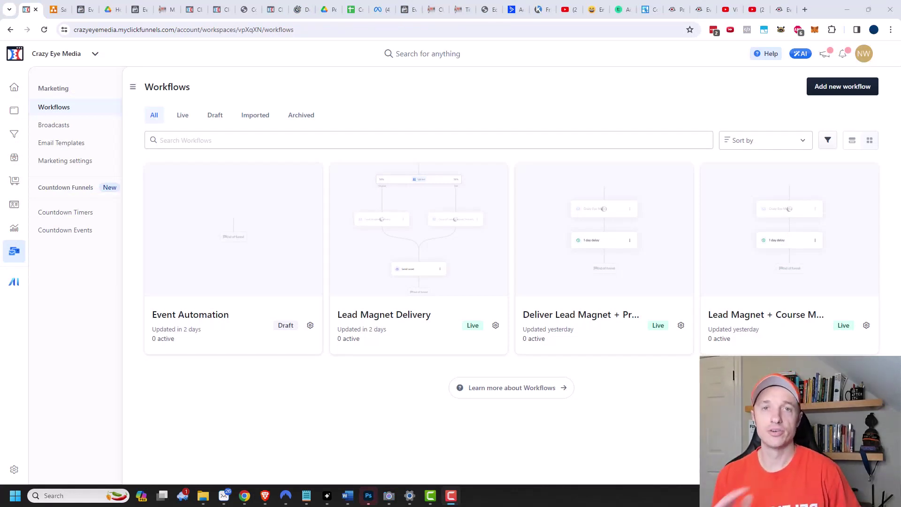
pyautogui.click(422, 235)
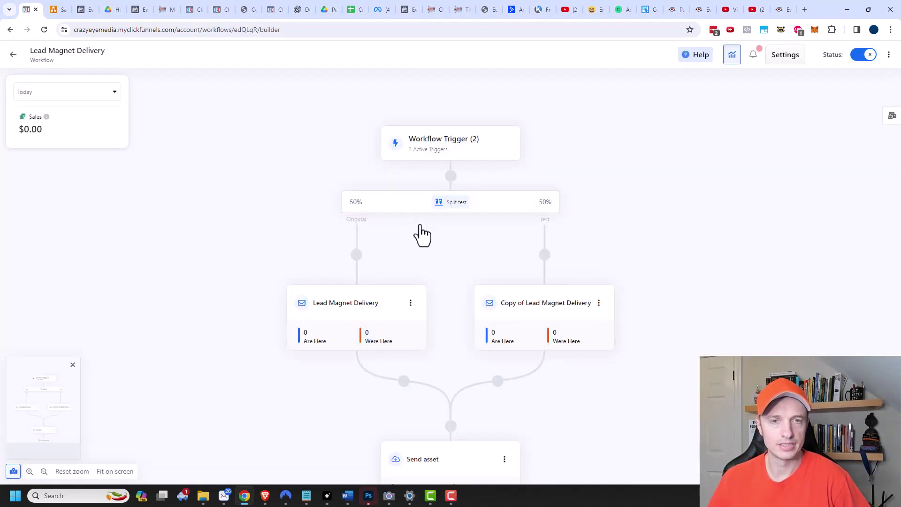
pyautogui.click(450, 176)
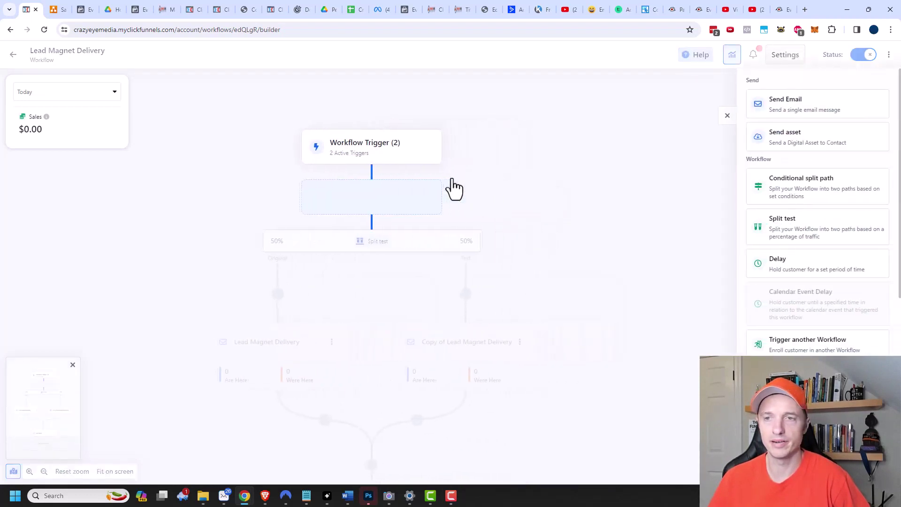
# - Create a Send asset step with The Sales Funnel Book v2.0 as the asset
pyautogui.click(801, 141)
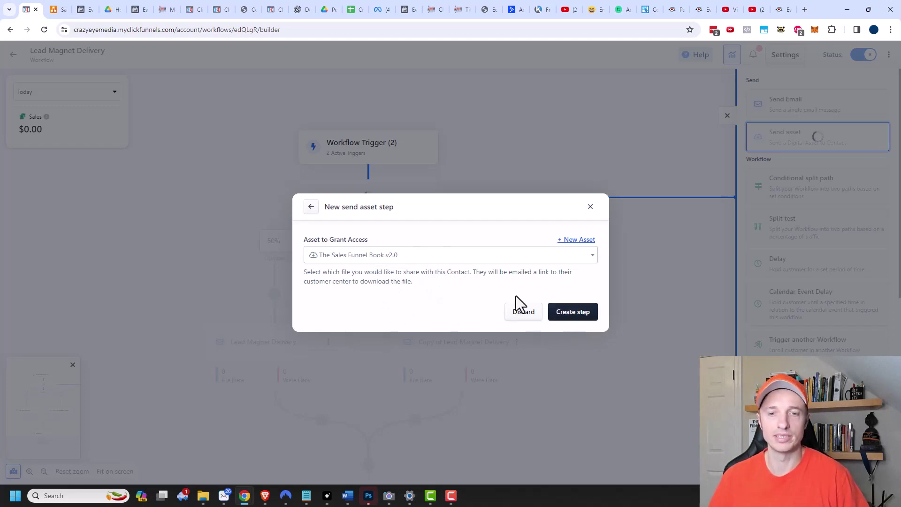
pyautogui.click(565, 313)
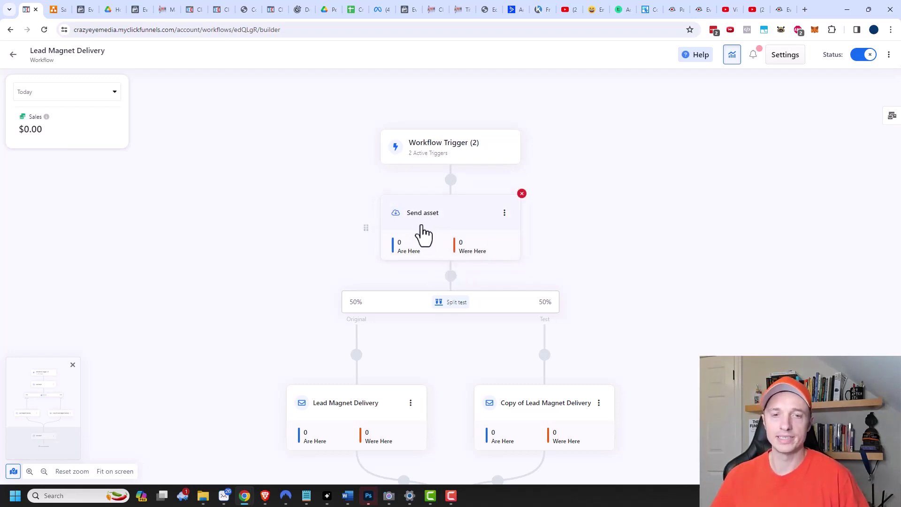
# - Insert a new step placeholder on the connector below the Send asset step
pyautogui.click(450, 277)
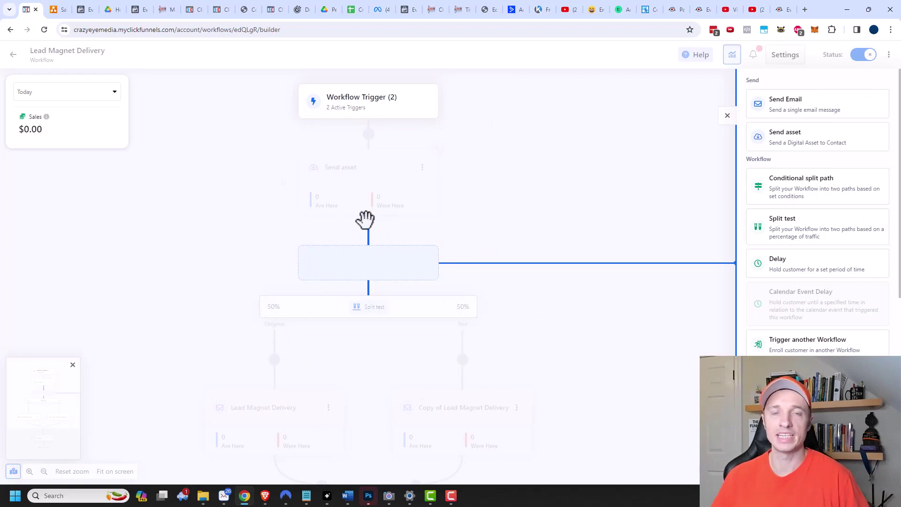
# - Start a Send Email step with the Crazy Eye Media template, then discard it
pyautogui.click(776, 118)
pyautogui.click(138, 123)
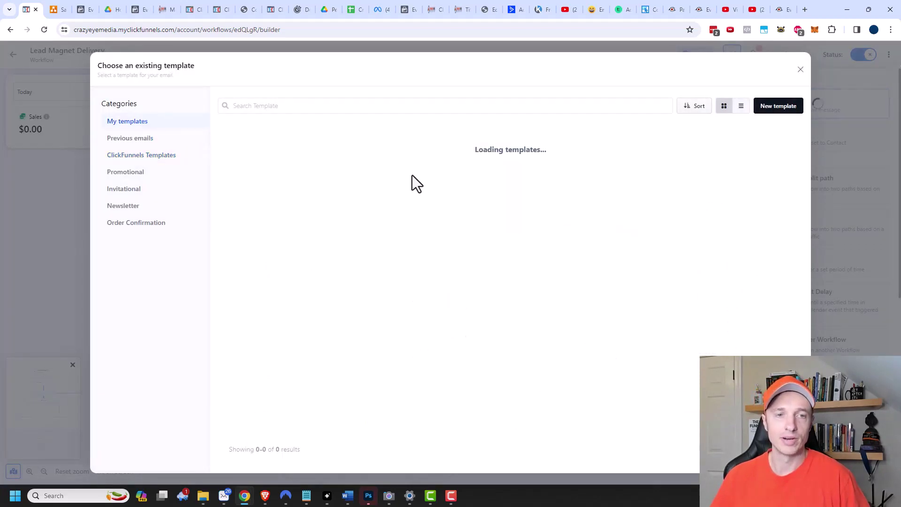
pyautogui.click(287, 167)
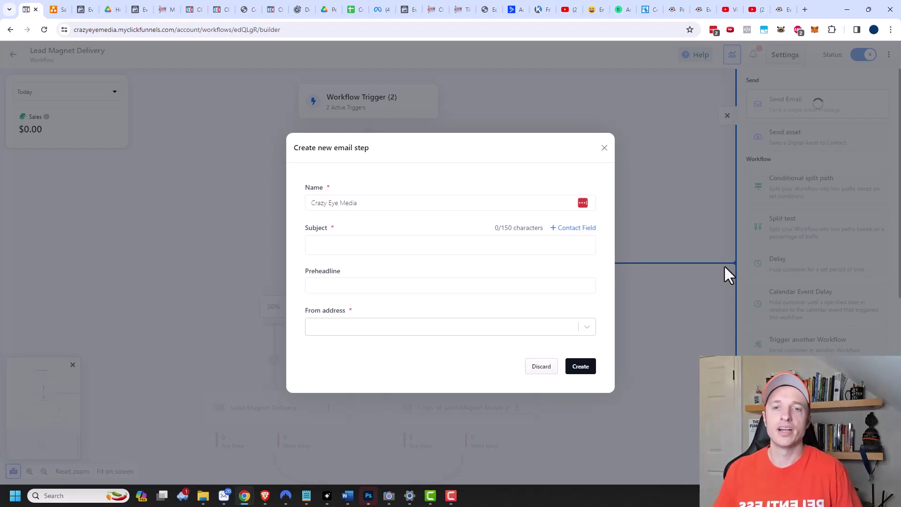
pyautogui.click(604, 149)
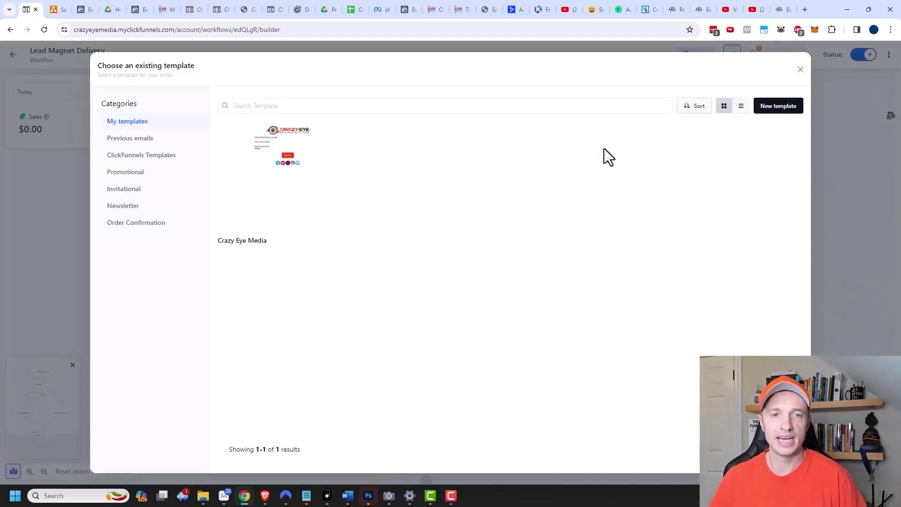
pyautogui.click(798, 61)
# - Delete the Send asset step from the workflow
pyautogui.moveTo(501, 177)
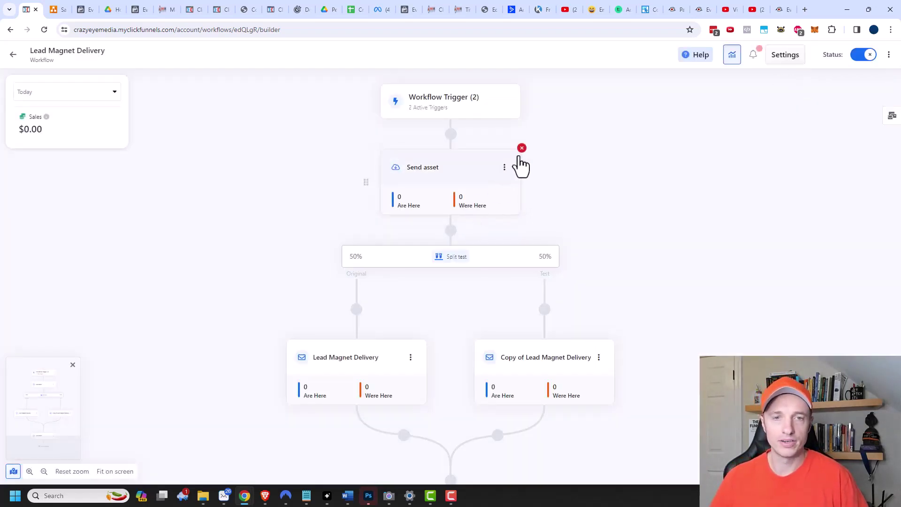
pyautogui.click(521, 148)
pyautogui.click(543, 294)
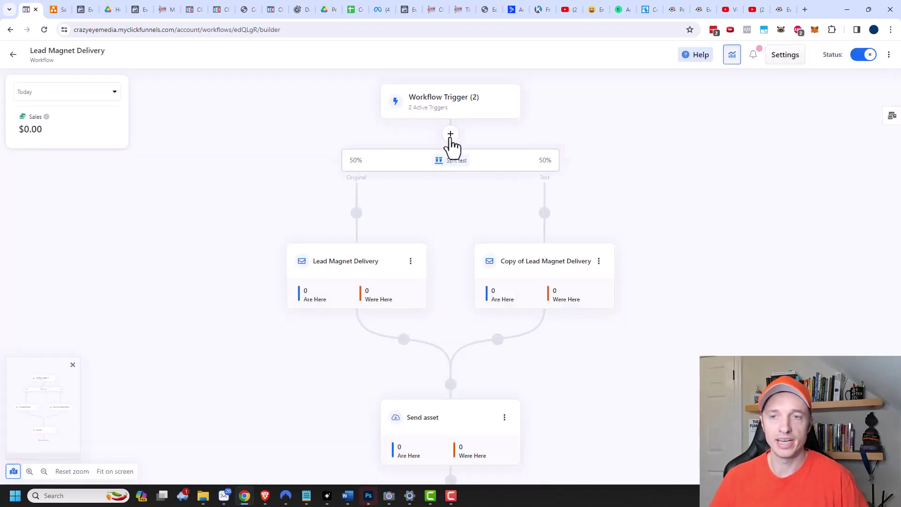
# - Add an email step after the trigger using Crazy Eye Media, subject 'Lead Magnet Delivery', and a From address
pyautogui.click(450, 136)
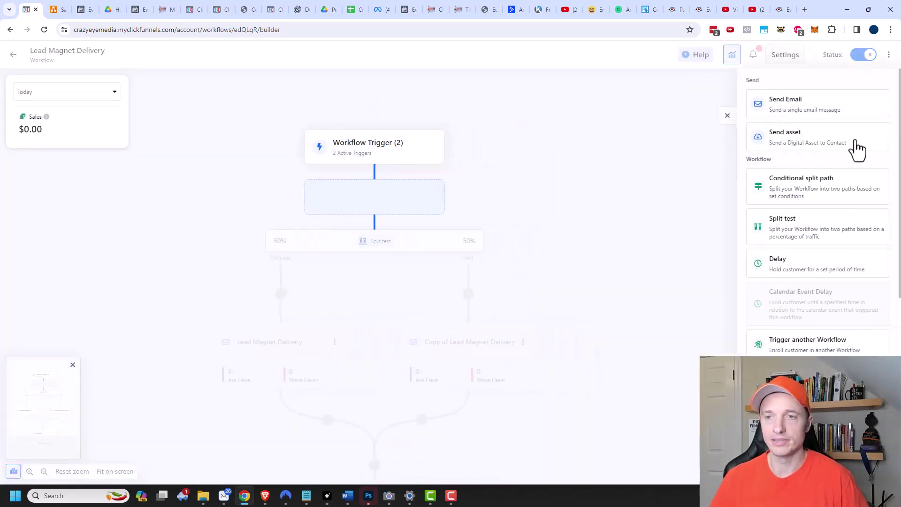
pyautogui.click(816, 120)
pyautogui.moveTo(323, 157)
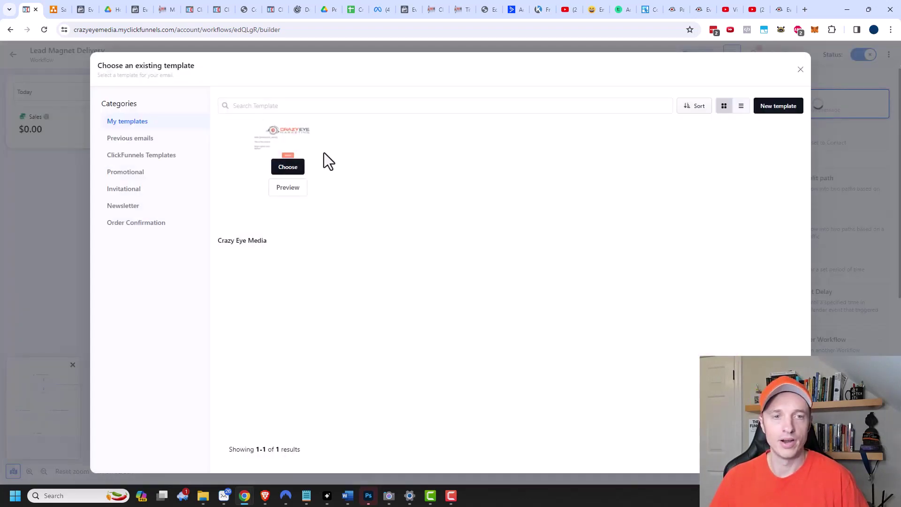
pyautogui.click(296, 170)
pyautogui.click(391, 243)
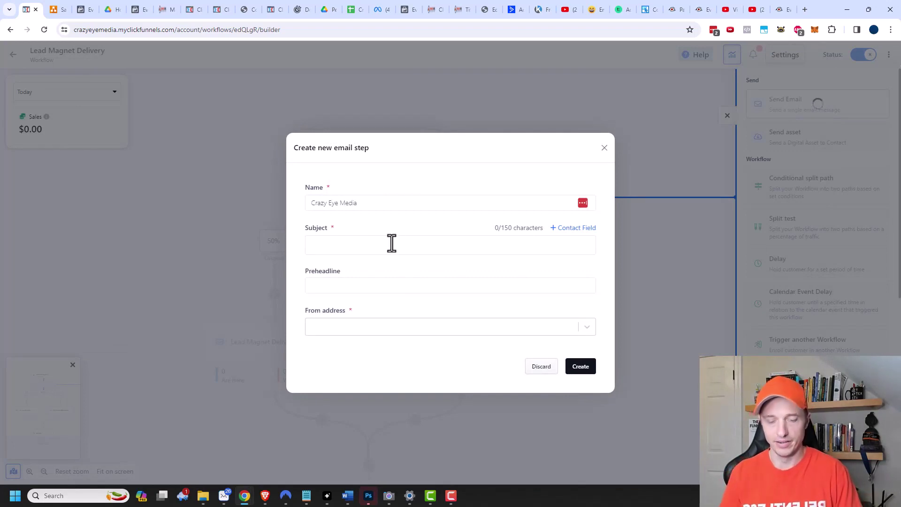
pyautogui.write('Lead Magnet Del')
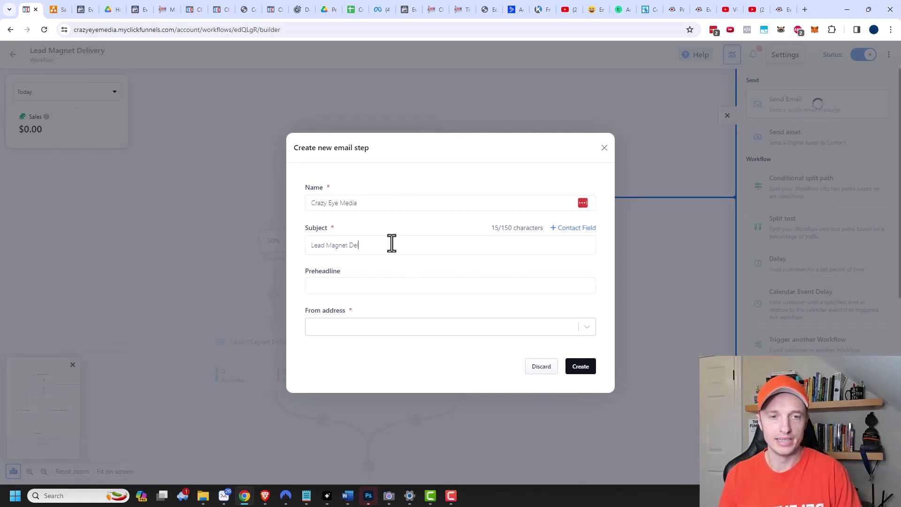
pyautogui.write('ivery')
pyautogui.click(365, 284)
pyautogui.write('C')
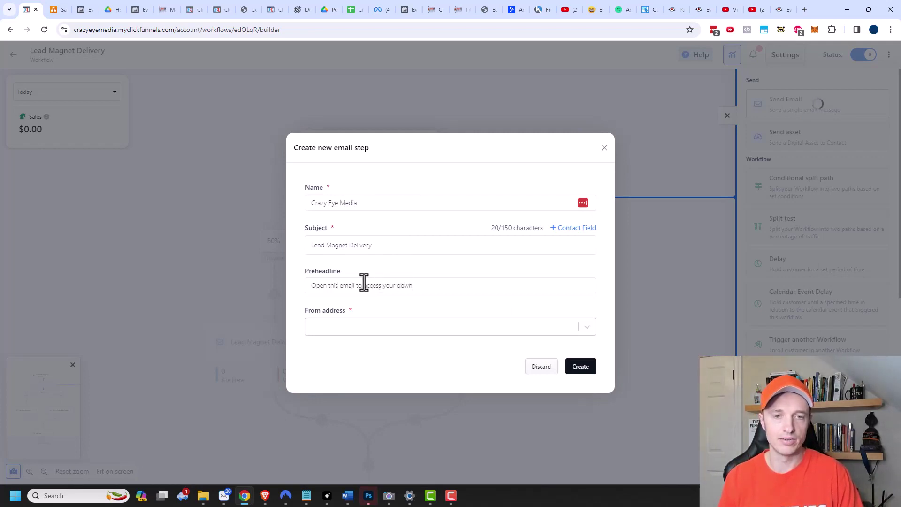
pyautogui.click(369, 326)
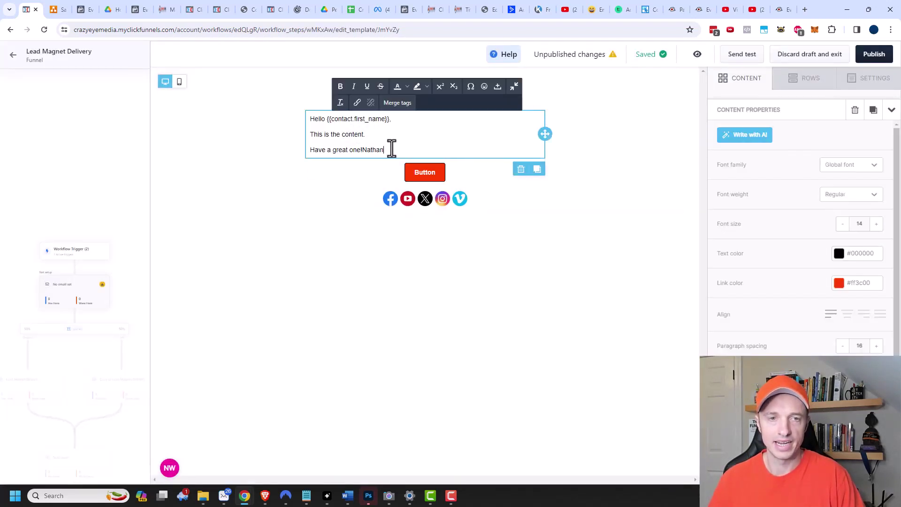
# - Replace the placeholder body with 'Click here to download your lead magnet!', 'Enjoy!' and a sign-off with the sender's name
pyautogui.moveTo(392, 149); pyautogui.dragTo(300, 132)
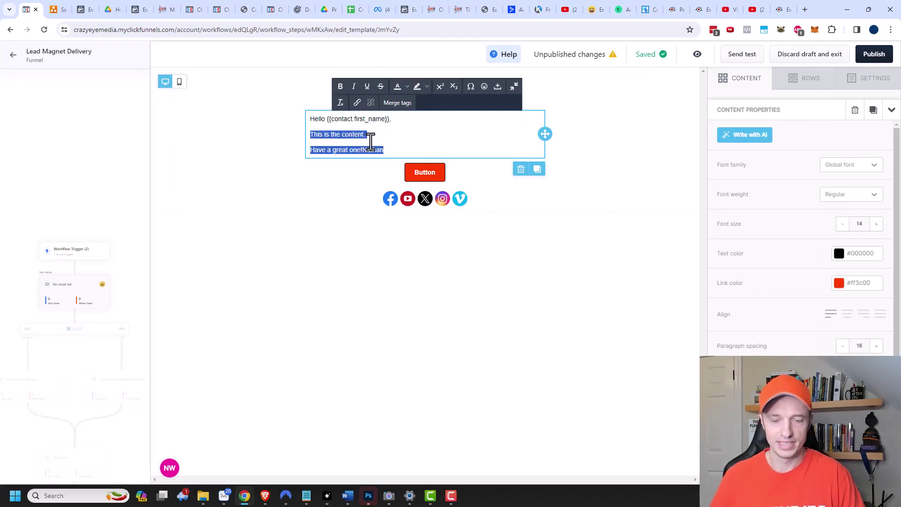
pyautogui.write('C')
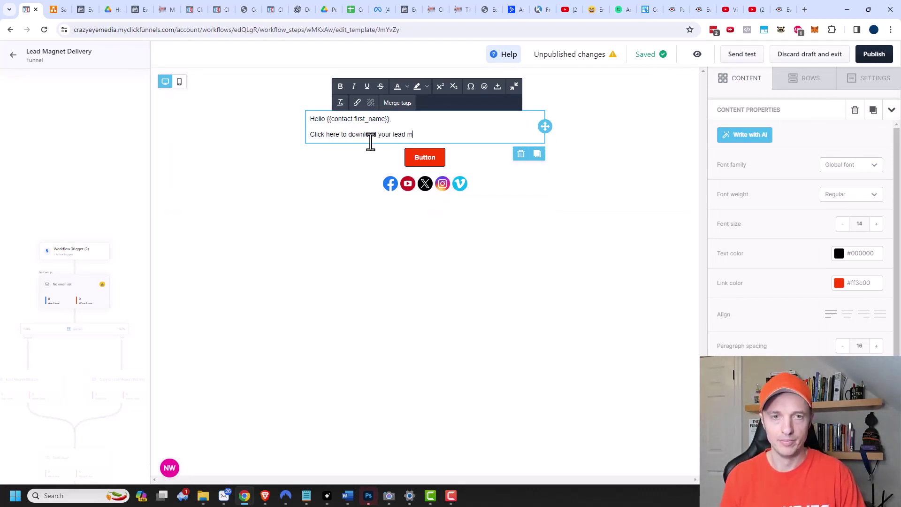
pyautogui.write('agnet!')
pyautogui.press('Return')
pyautogui.write('Enjoy!')
pyautogui.press('Return')
pyautogui.write('Nathan+')
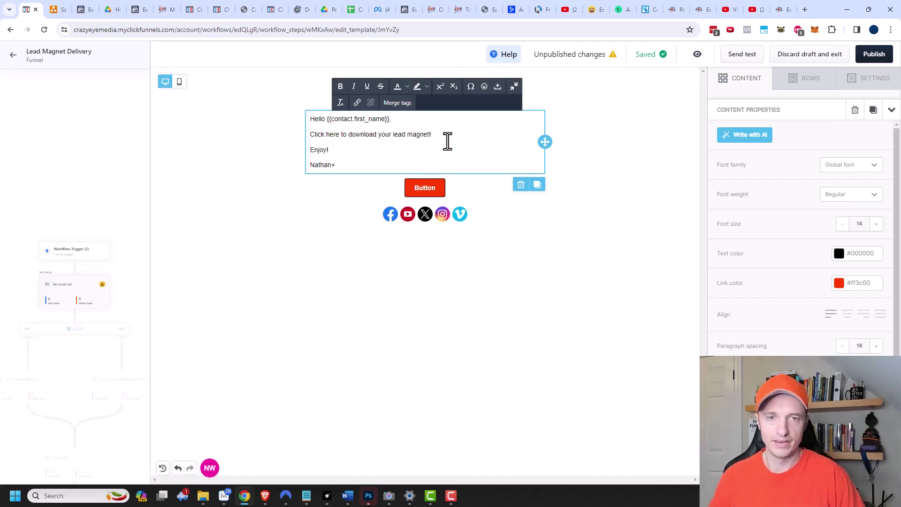
# - Make the download line bold and link it to the URL '#'
pyautogui.moveTo(447, 137); pyautogui.dragTo(296, 137)
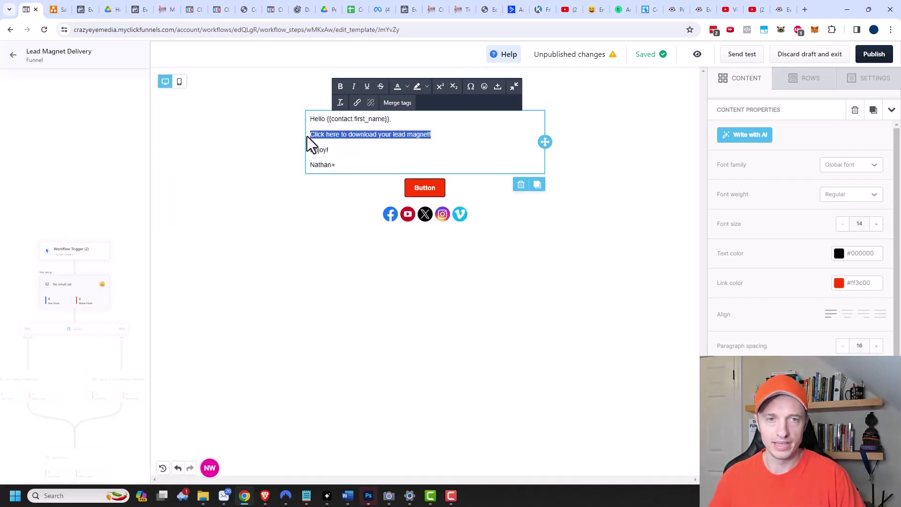
pyautogui.click(340, 86)
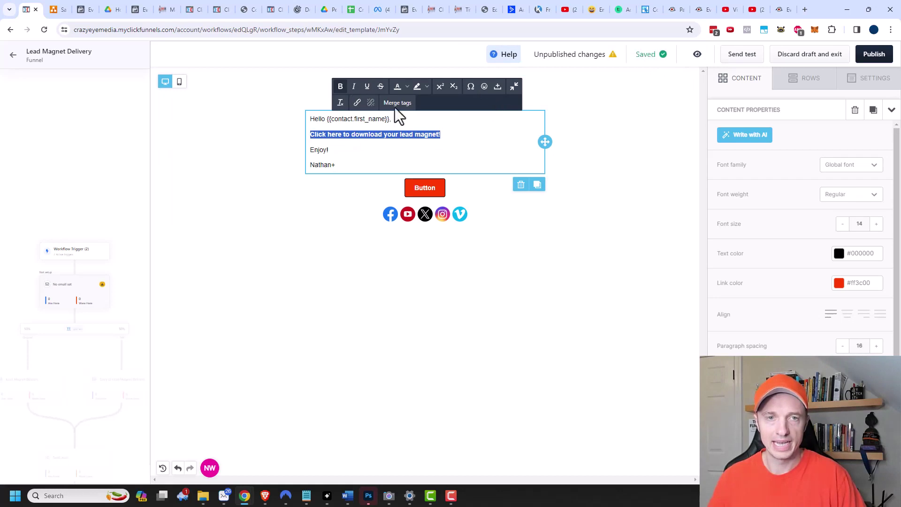
pyautogui.click(357, 103)
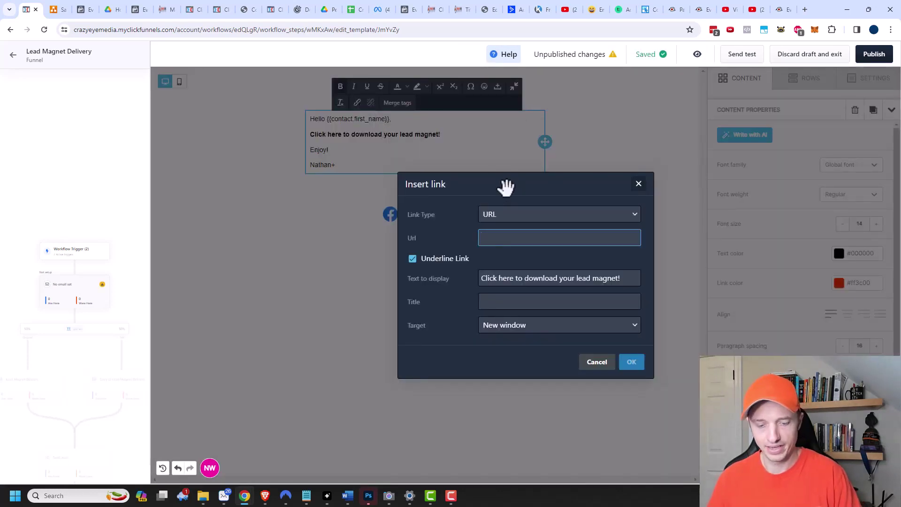
pyautogui.write('#')
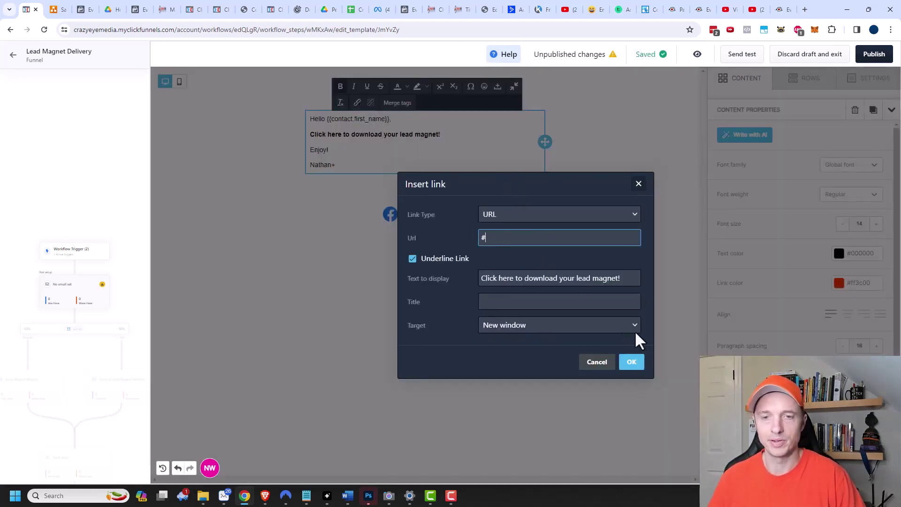
pyautogui.click(633, 363)
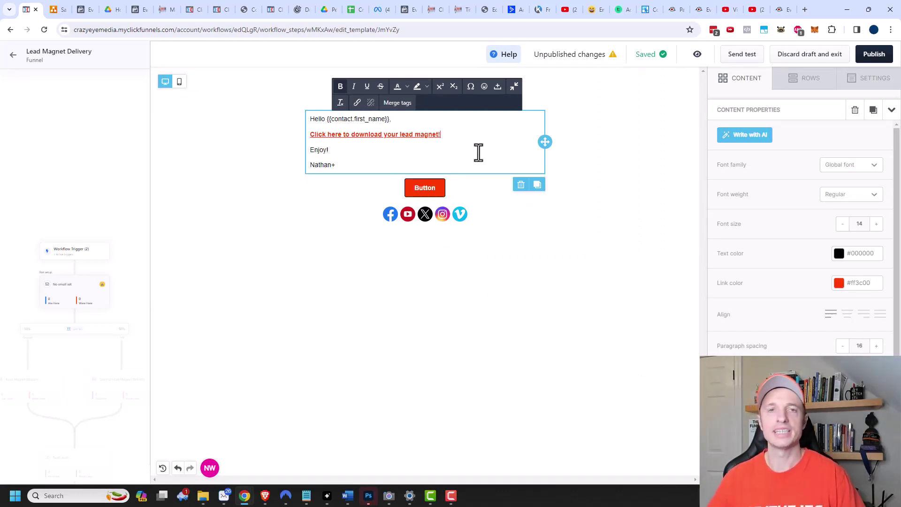
# - Go back to Products, open Main Product and scroll down to its purchase actions
pyautogui.click(13, 56)
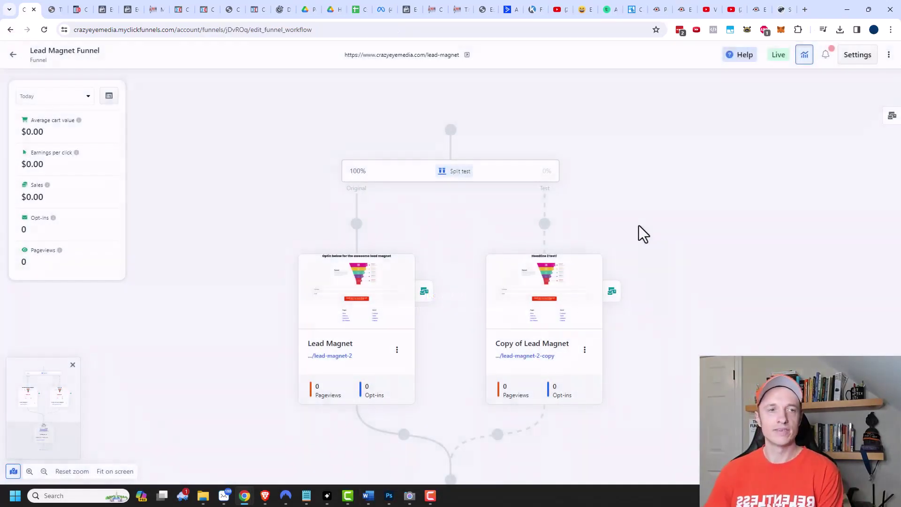
pyautogui.click(12, 55)
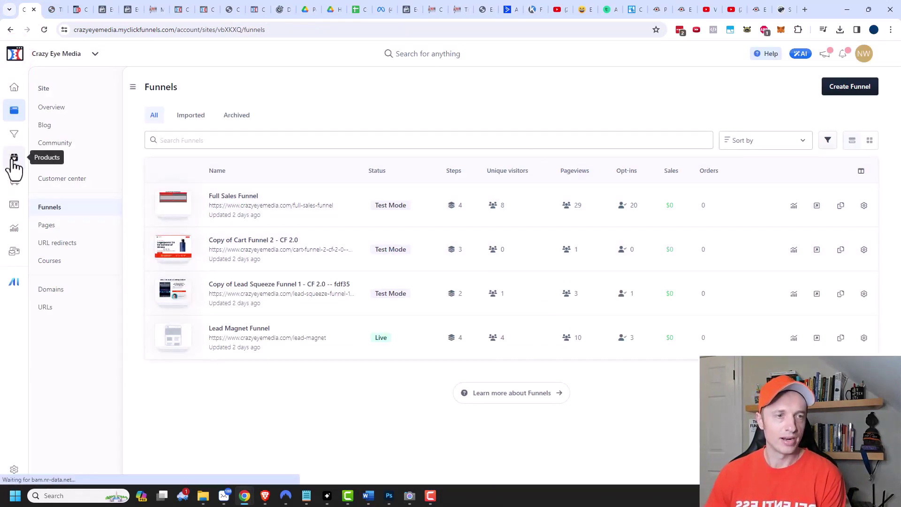
pyautogui.click(14, 159)
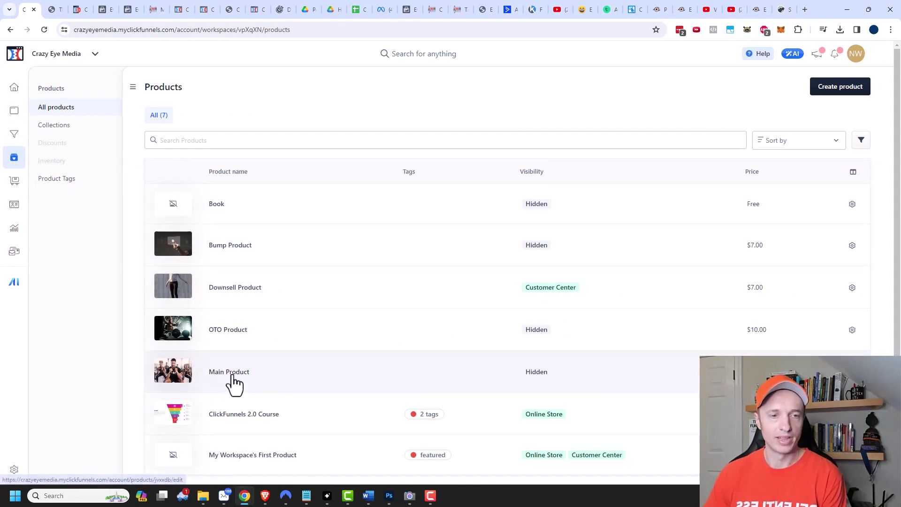
pyautogui.click(233, 373)
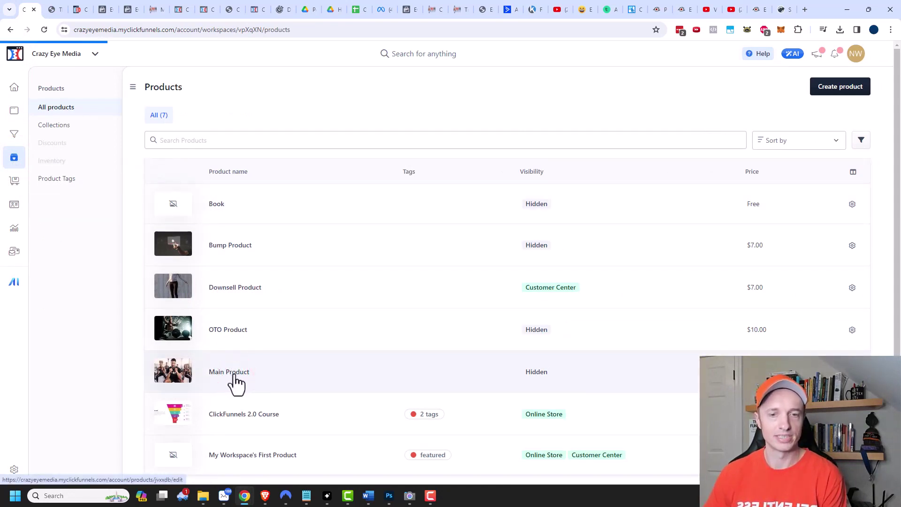
pyautogui.scroll(-3, 224, 314)
pyautogui.scroll(-4, 225, 314)
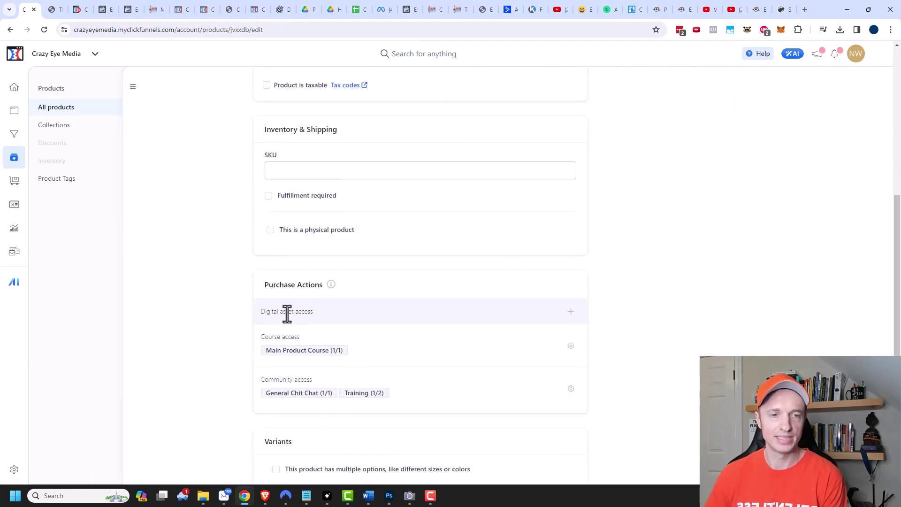
# - Add digital asset access to The Sales Funnel Book in the Main Product's purchase actions
pyautogui.click(571, 313)
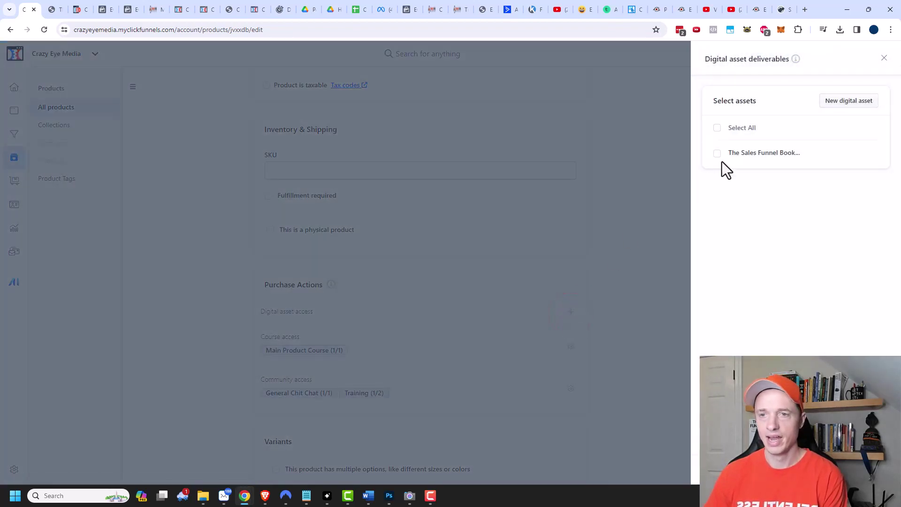
pyautogui.click(717, 154)
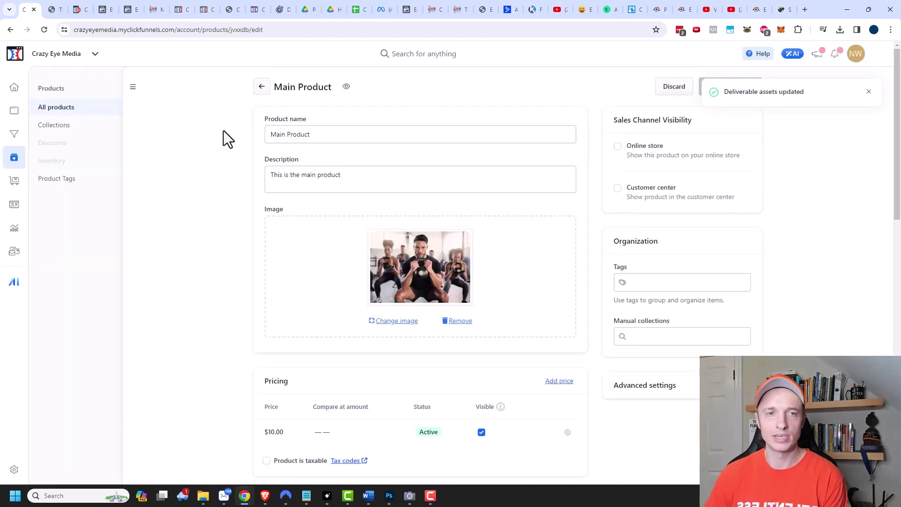
pyautogui.scroll(-8, 404, 285)
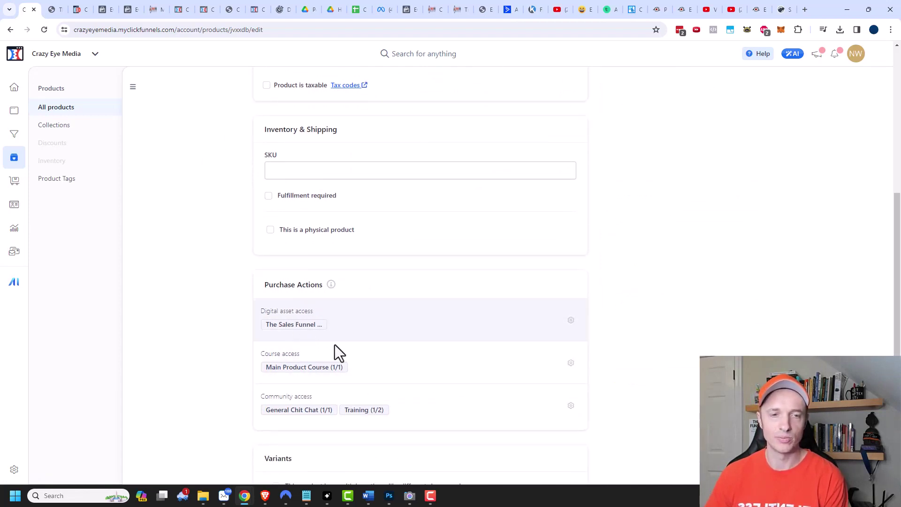
pyautogui.scroll(-2, 297, 346)
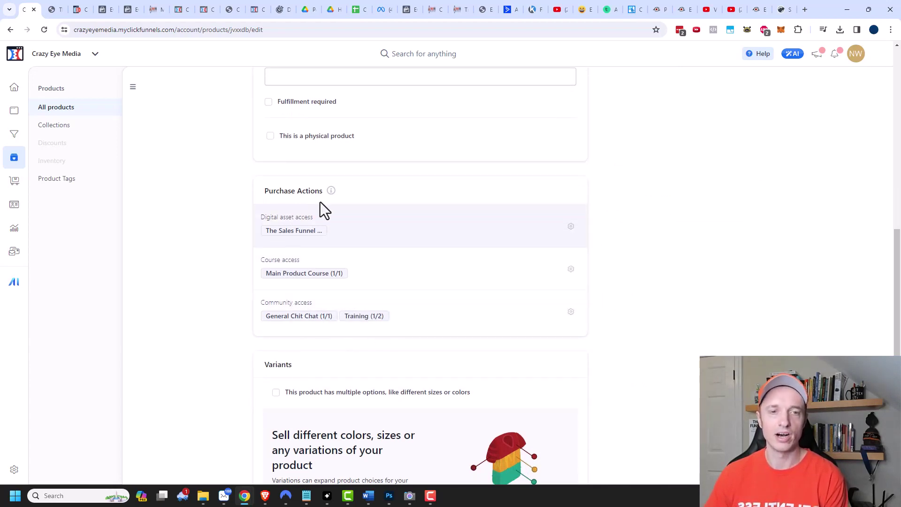
pyautogui.scroll(6, 376, 375)
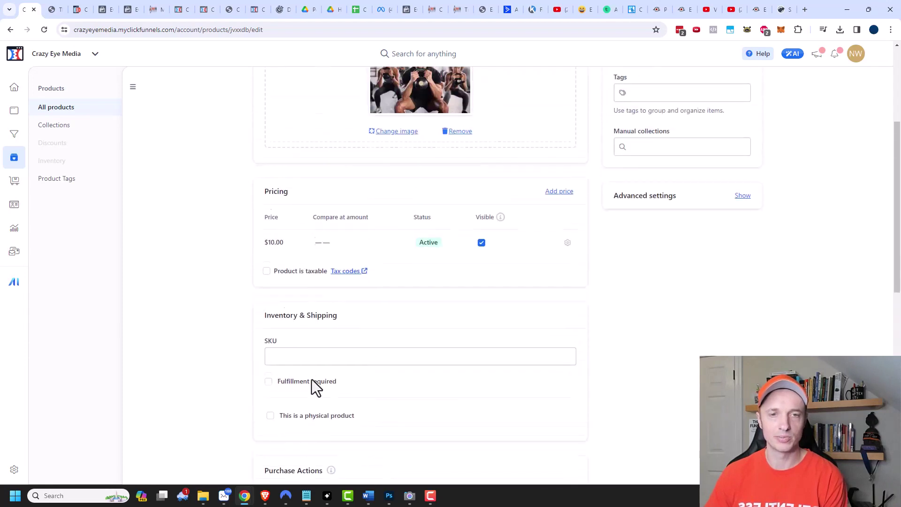
pyautogui.scroll(-1, 329, 371)
pyautogui.scroll(-4, 356, 357)
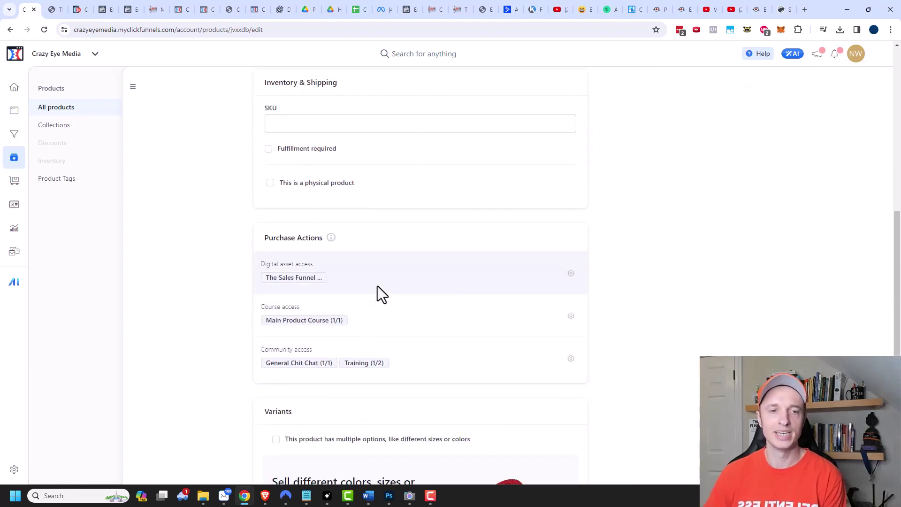
pyautogui.scroll(5, 535, 328)
pyautogui.scroll(4, 540, 328)
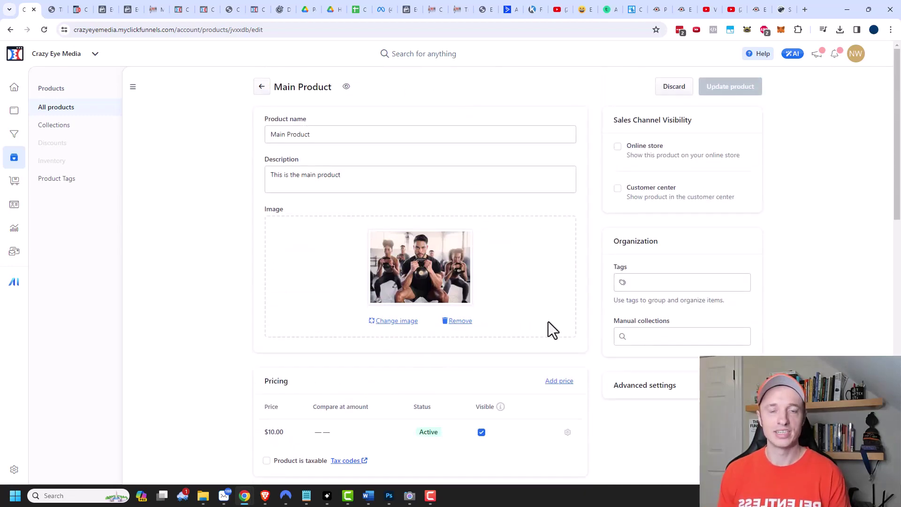